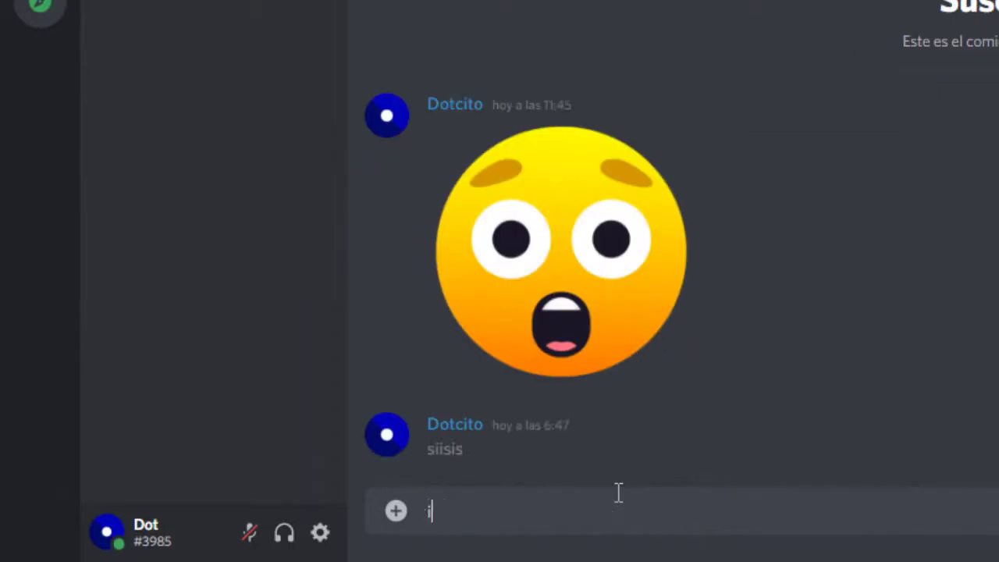
Send the text messages "isiiiss" and "ososo" in the Discord channel
{"action": "type", "text": "isiiiss"}
{"action": "key", "text": "Return"}
{"action": "type", "text": "ososo"}
{"action": "key", "text": "Return"}
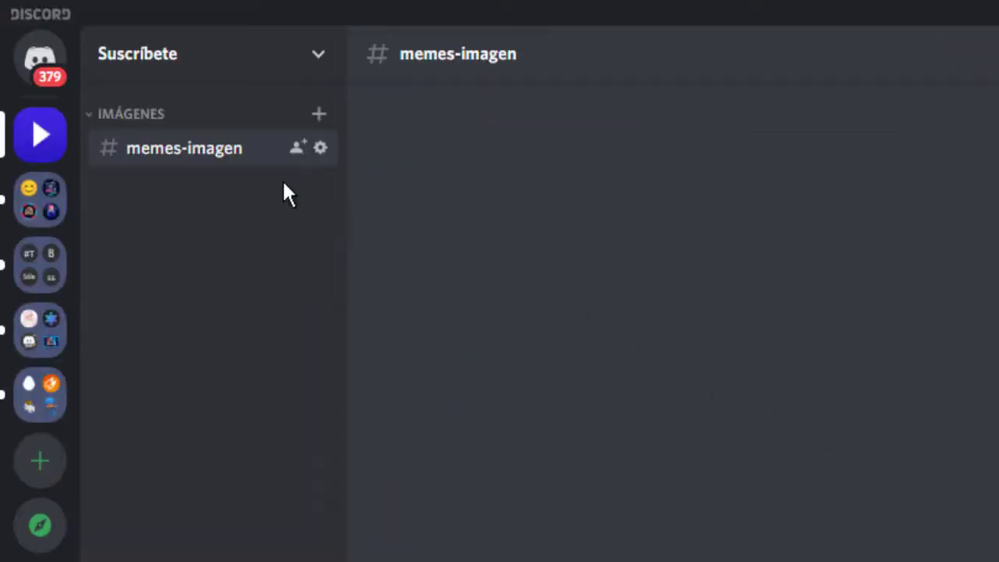
{"action": "left_click", "coordinate": [320, 147]}
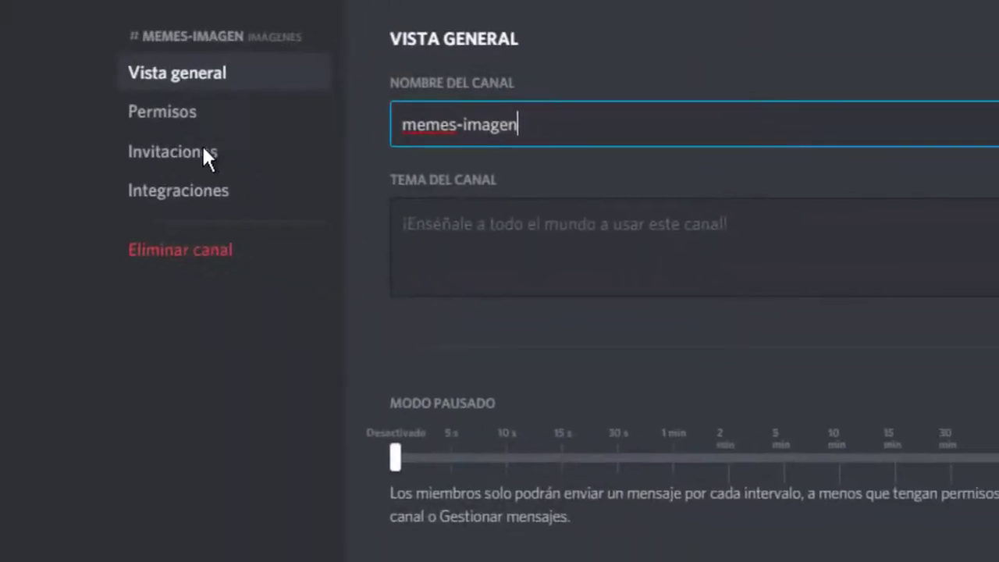
{"action": "left_click", "coordinate": [256, 117]}
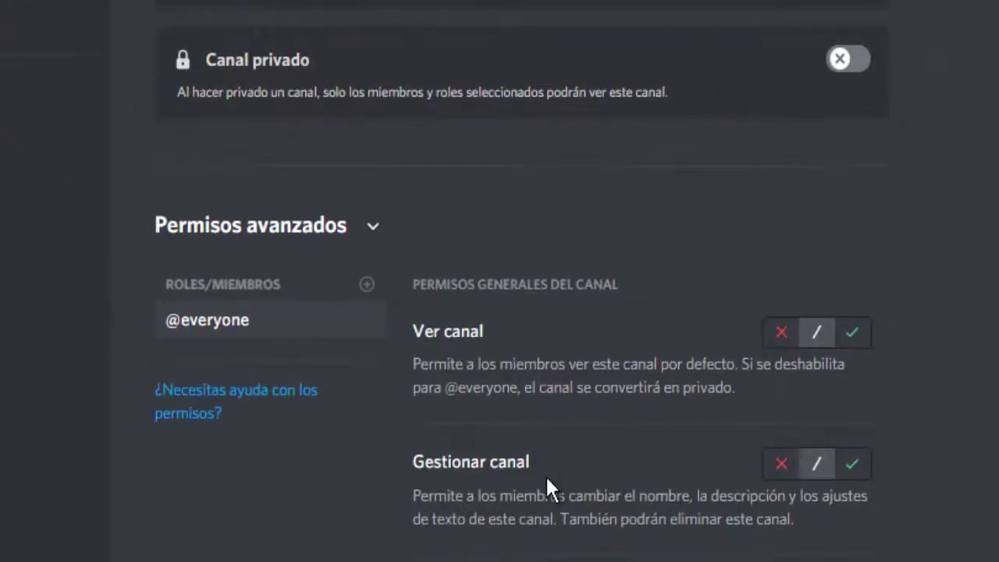
{"action": "scroll", "coordinate": [545, 474], "scroll_direction": "down", "scroll_amount": 10}
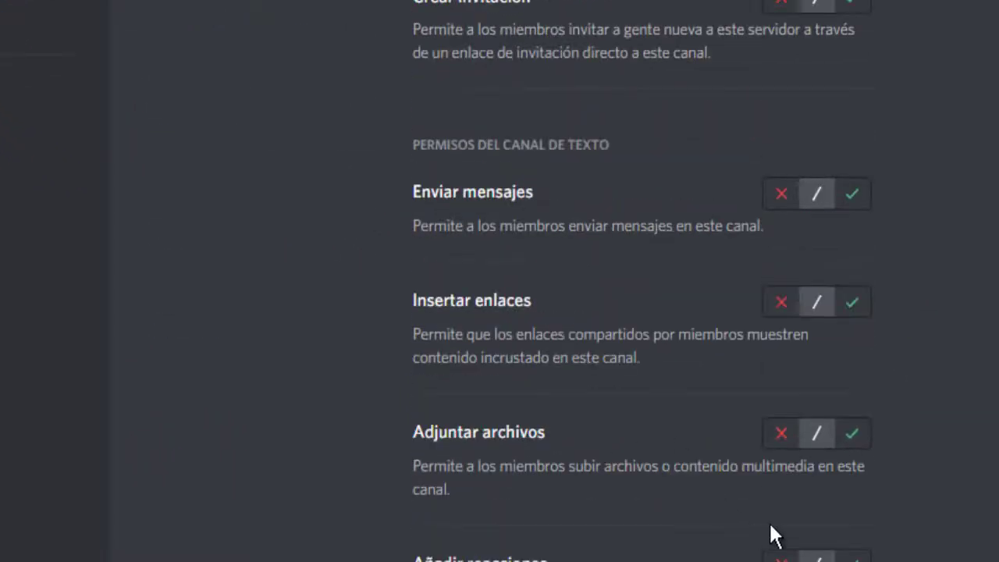
{"action": "left_click", "coordinate": [859, 437]}
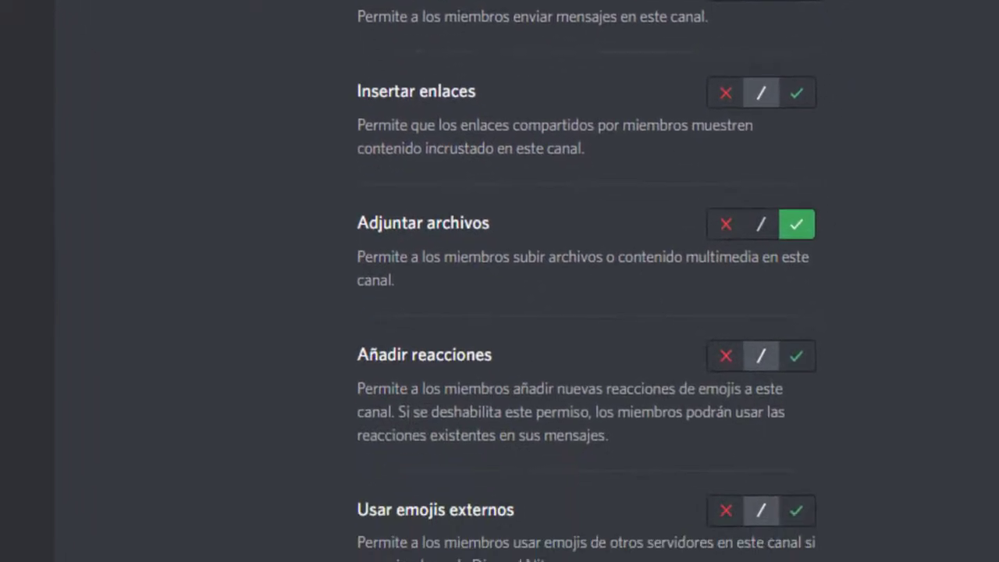
{"action": "left_click", "coordinate": [718, 505]}
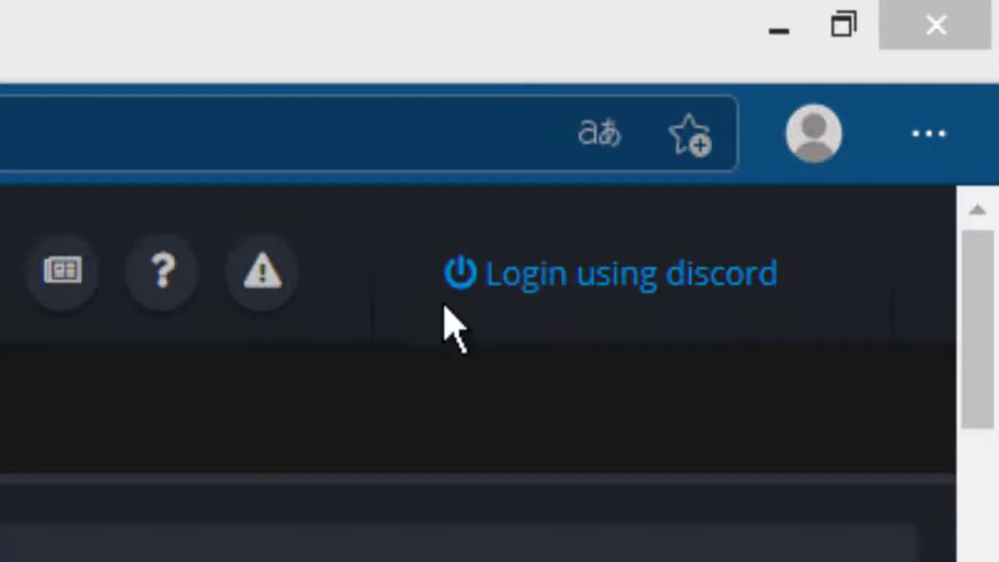
Log in to the YAGPDB site with Discord and authorize the bot on the Suscríbete server with all requested permissions, passing the human check
{"action": "left_click", "coordinate": [648, 292]}
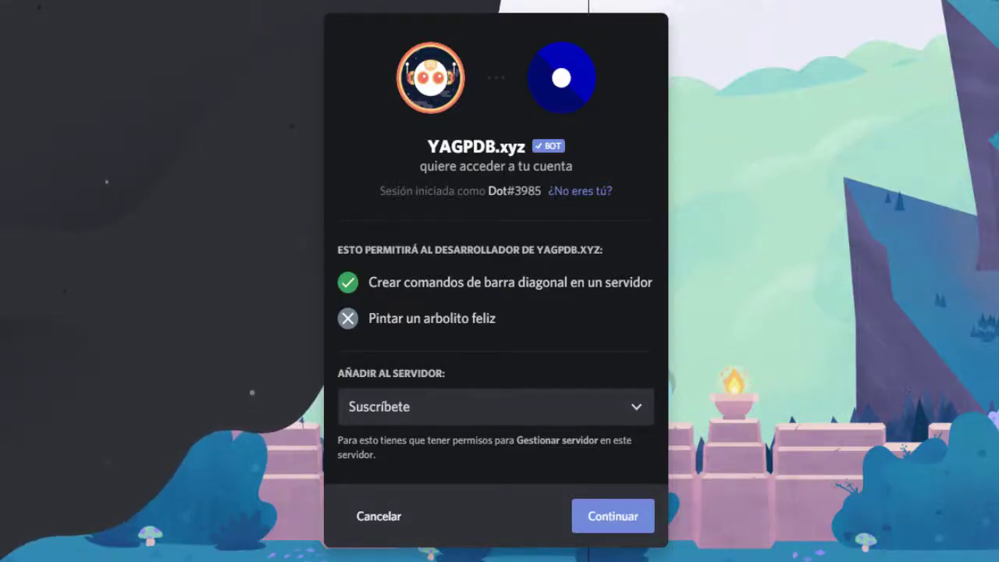
{"action": "left_click", "coordinate": [600, 523]}
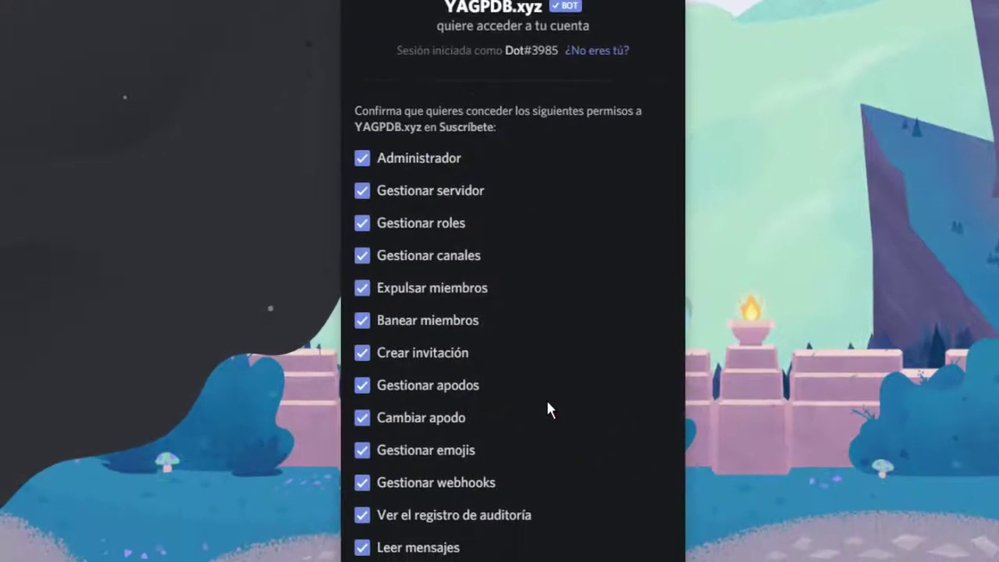
{"action": "scroll", "coordinate": [545, 401], "scroll_direction": "down", "scroll_amount": 10}
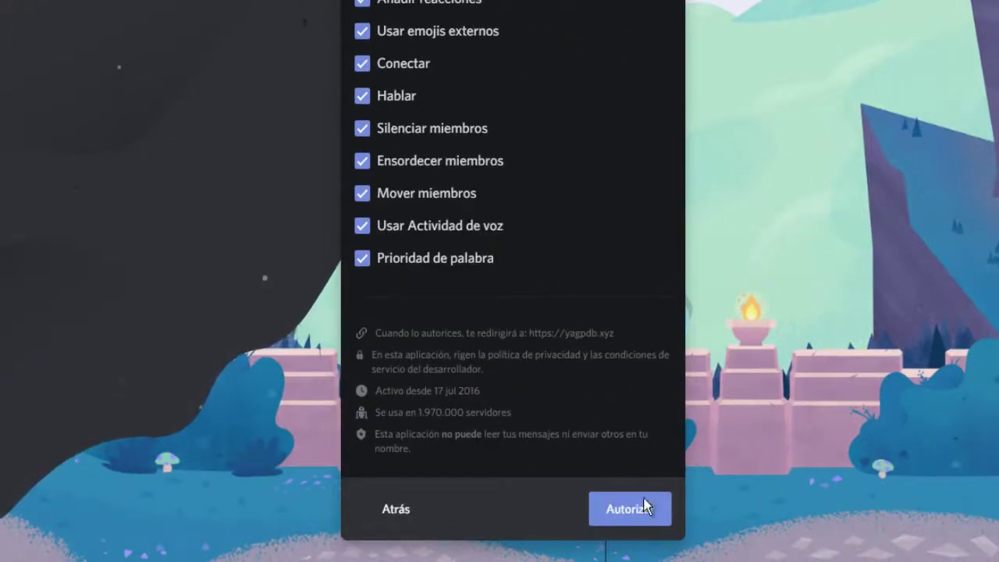
{"action": "left_click", "coordinate": [620, 509]}
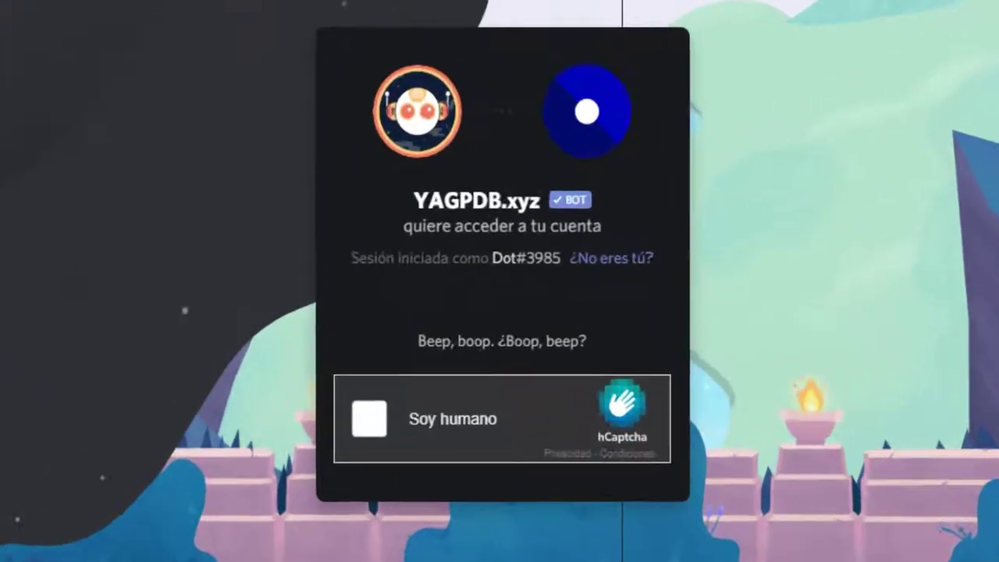
{"action": "left_click", "coordinate": [358, 459]}
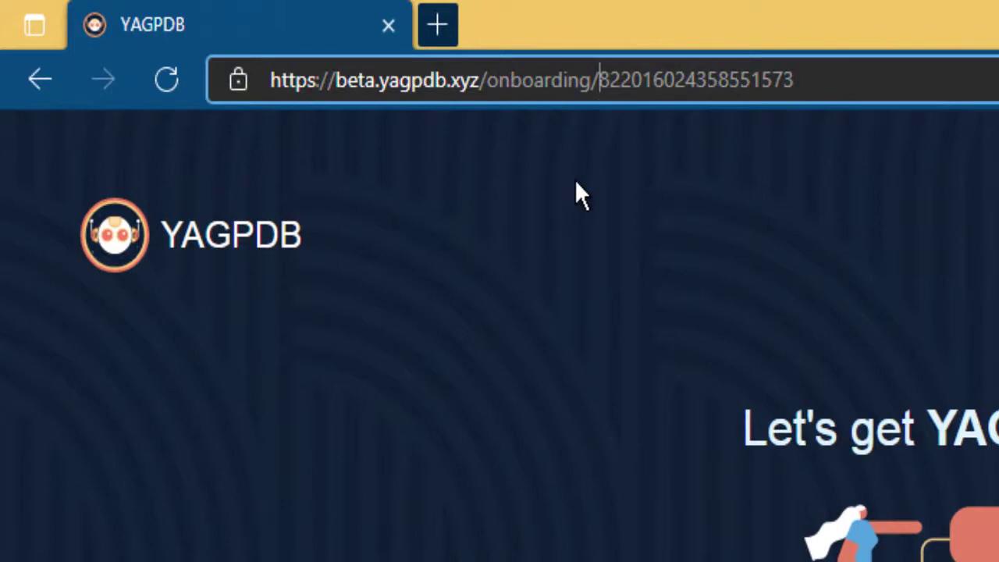
{"action": "key", "text": "shift+Home"}
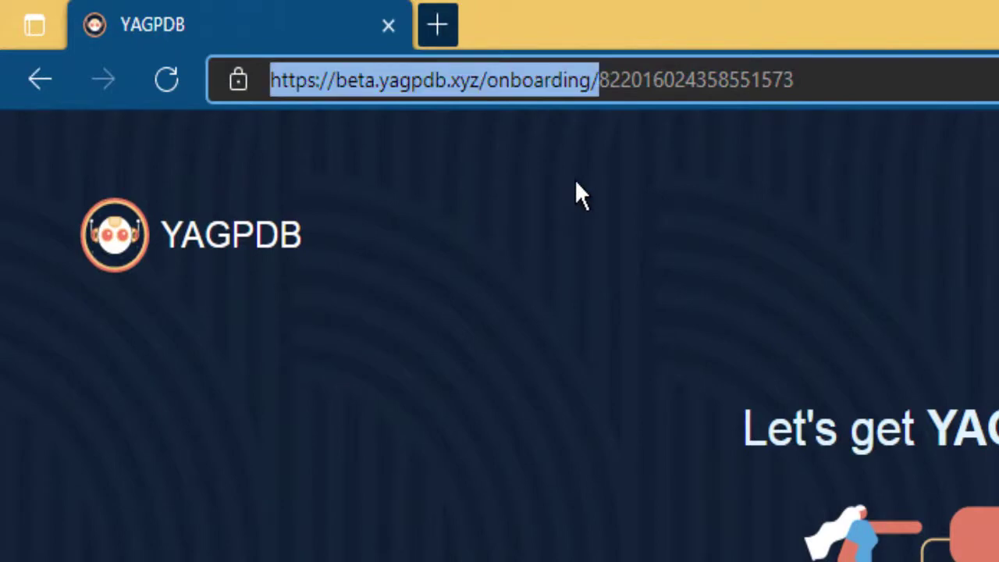
{"action": "key", "text": "BackSpace"}
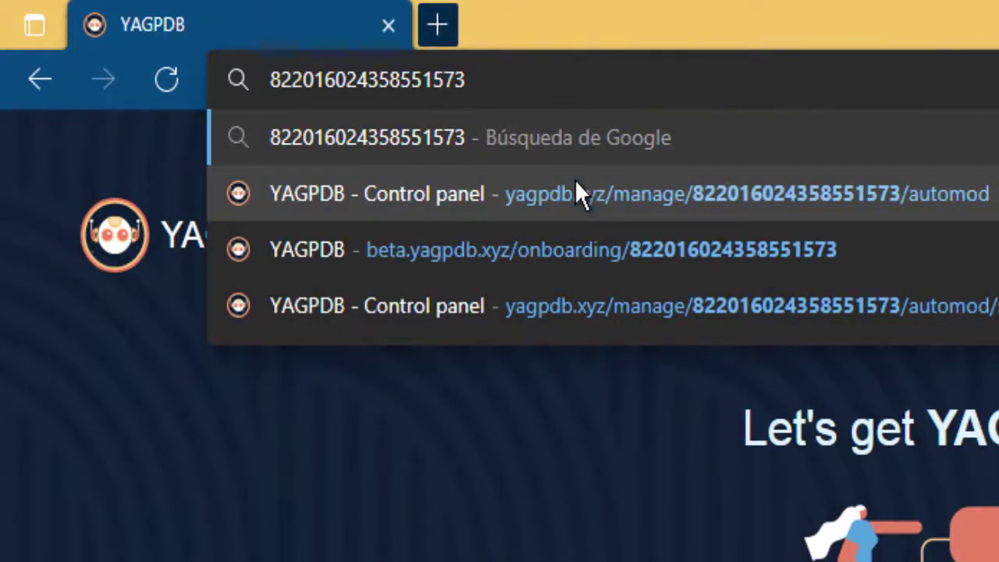
{"action": "type", "text": "https://yagpdb.xyz/manage/"}
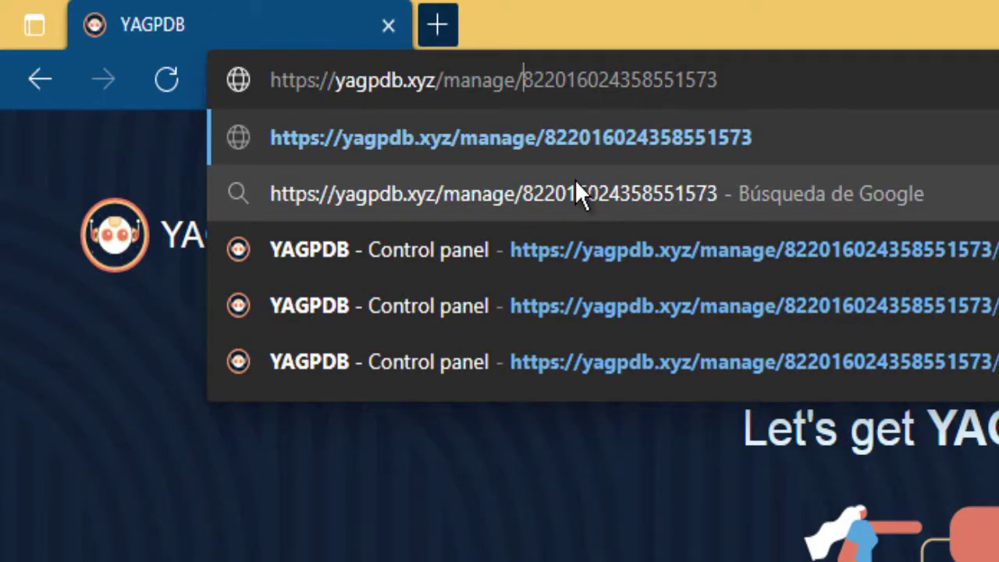
{"action": "left_click", "coordinate": [781, 86]}
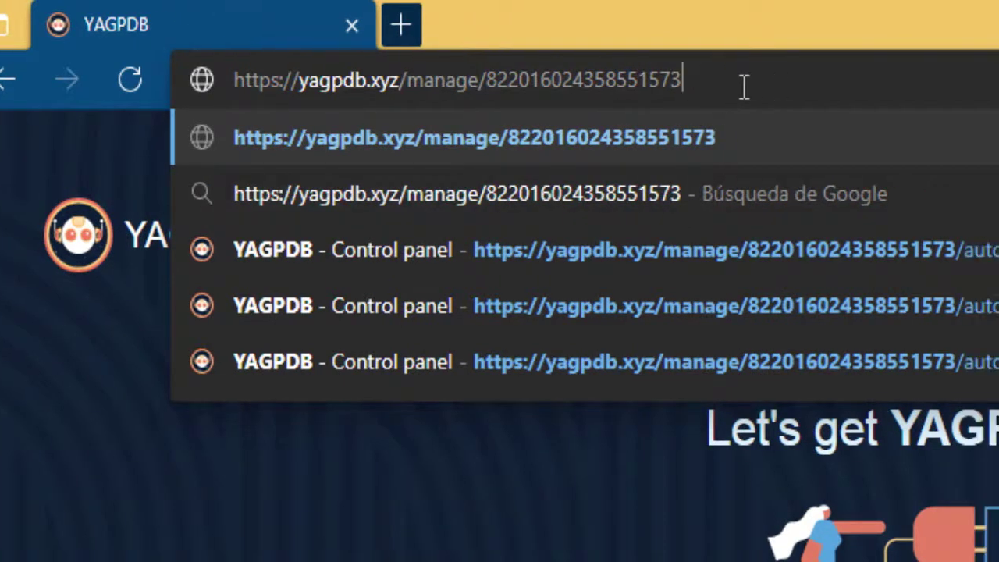
{"action": "type", "text": "/"}
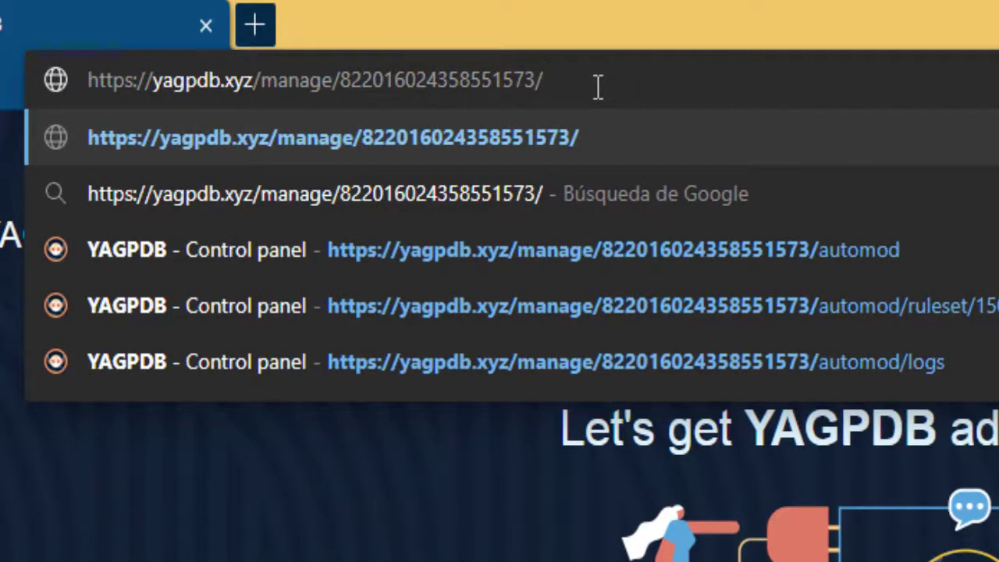
{"action": "type", "text": "automod"}
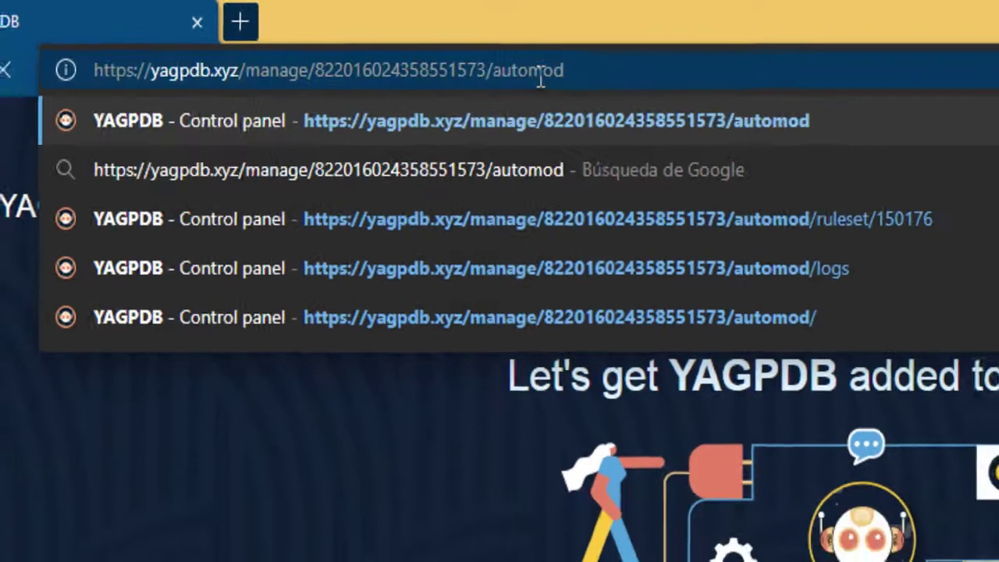
{"action": "key", "text": "Return"}
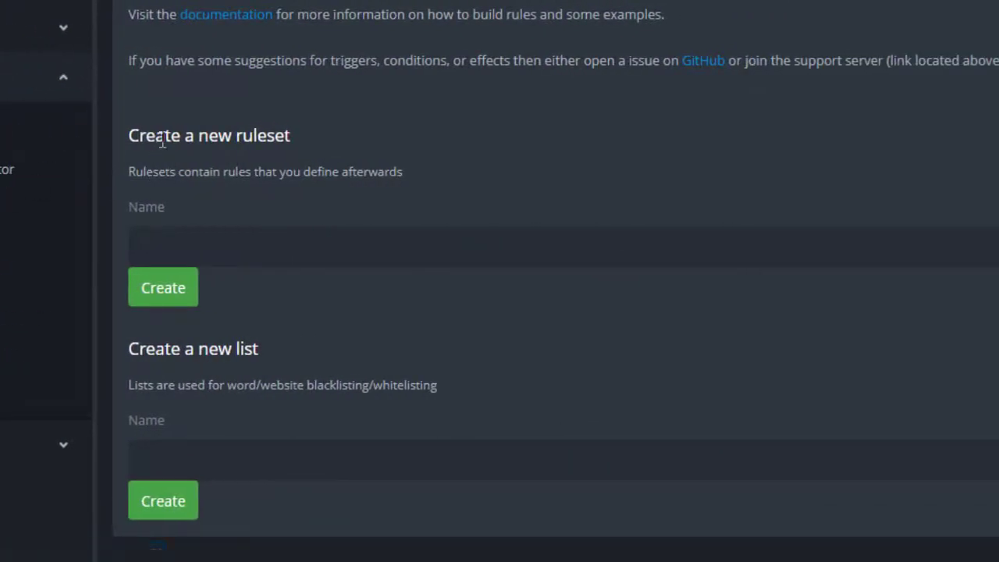
Create a new Automoderator v2 ruleset named "imagen"
{"action": "left_click", "coordinate": [219, 243]}
{"action": "type", "text": "imagen"}
{"action": "left_click", "coordinate": [179, 300]}
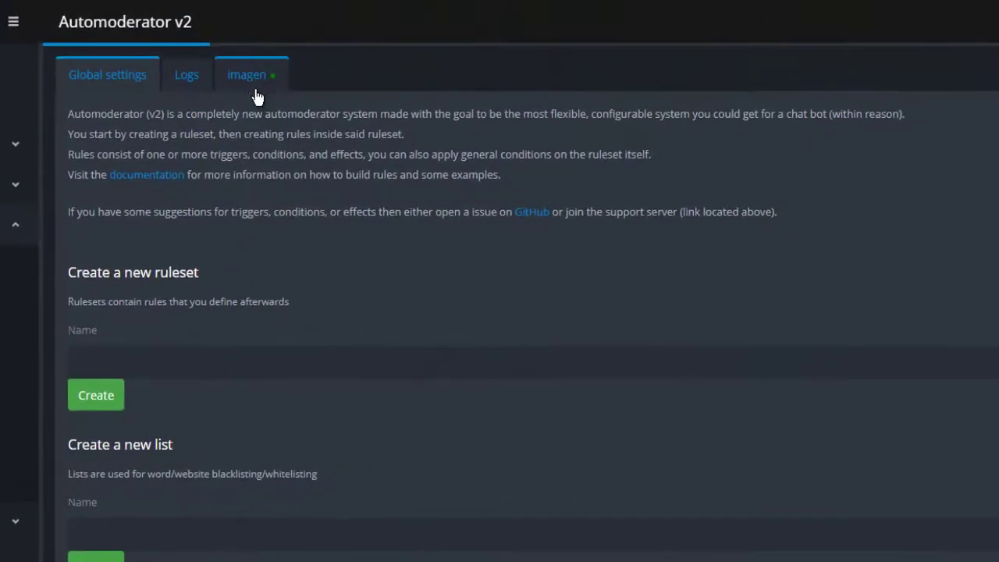
Open the imagen ruleset and create a new rule named "rule" in it
{"action": "left_click", "coordinate": [264, 86]}
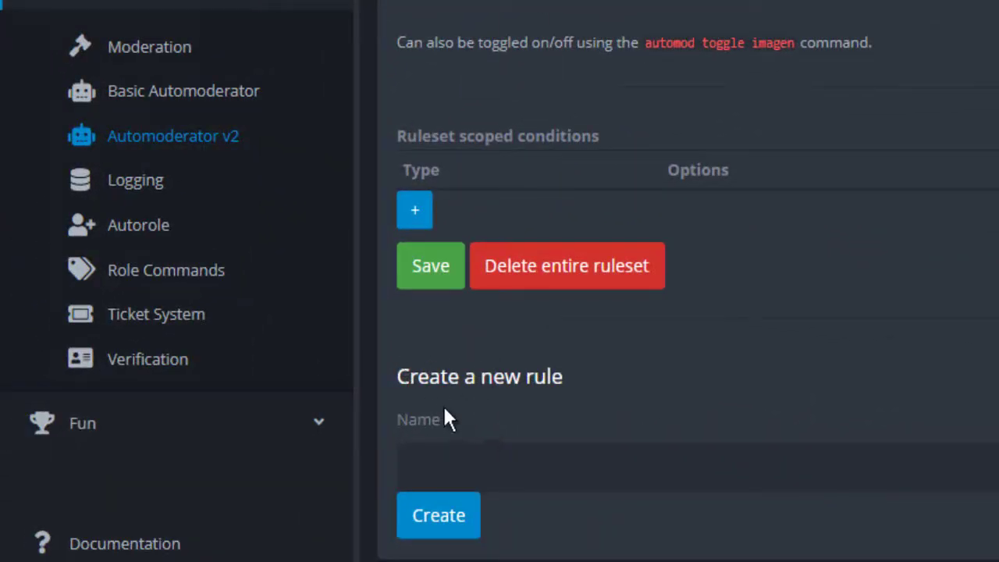
{"action": "left_click", "coordinate": [482, 450]}
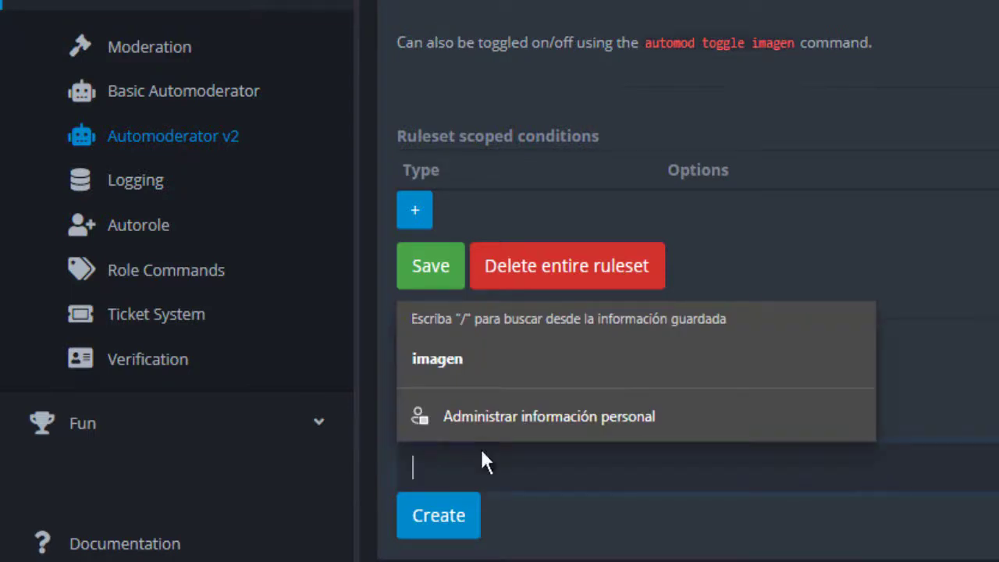
{"action": "type", "text": "rule"}
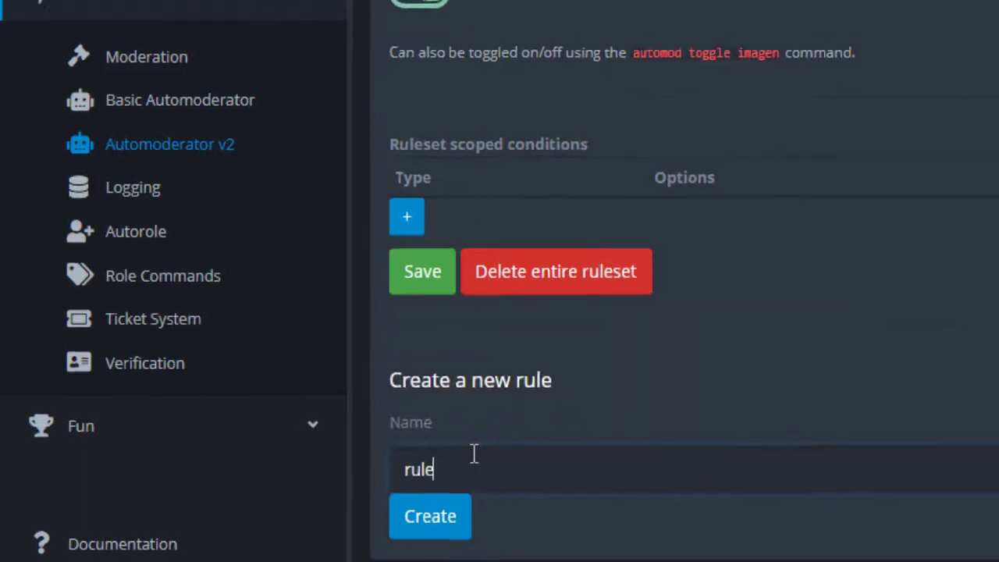
{"action": "left_click", "coordinate": [310, 531]}
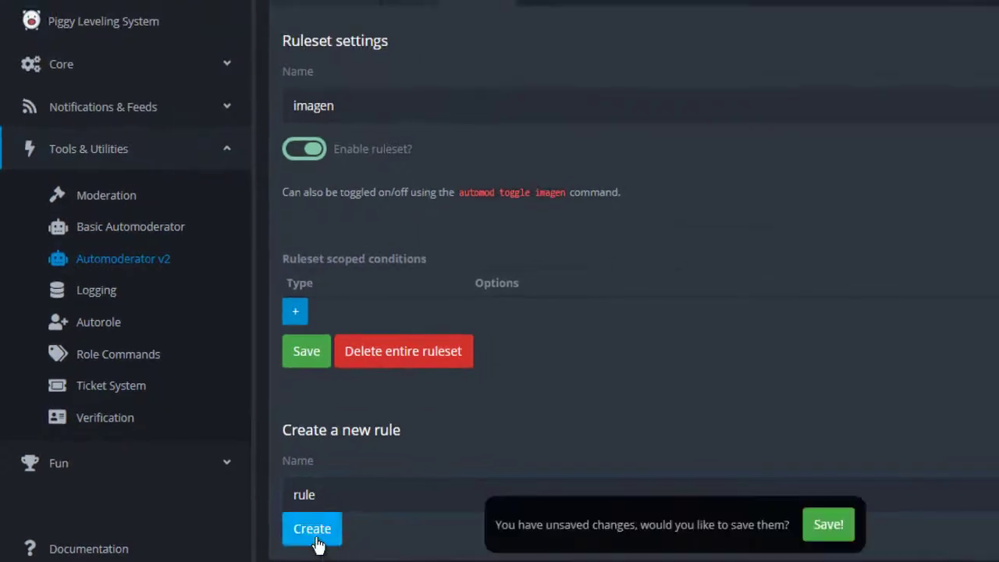
Add a trigger of type Message without attachments to the rule
{"action": "scroll", "coordinate": [233, 553], "scroll_direction": "down", "scroll_amount": 3}
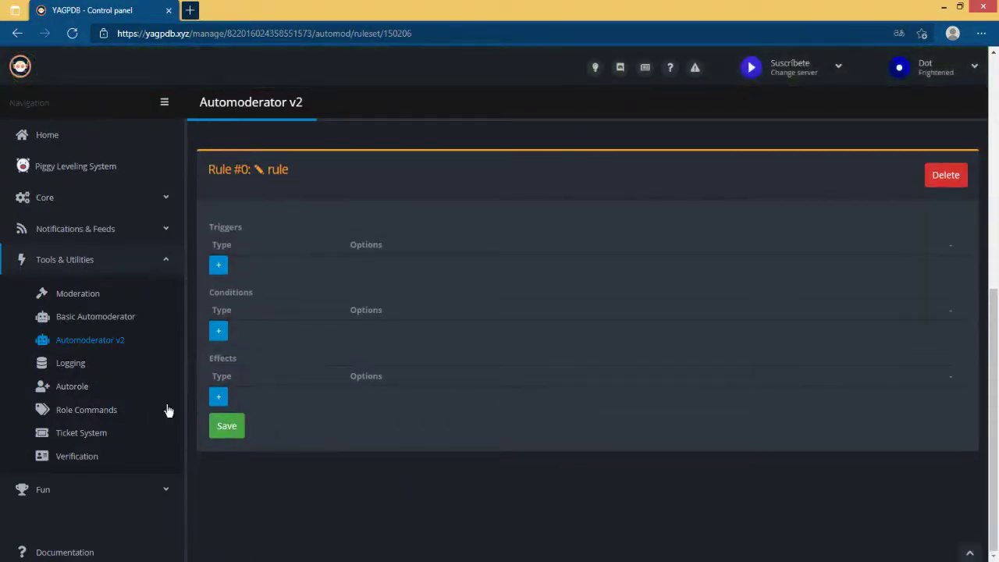
{"action": "left_click", "coordinate": [218, 266]}
{"action": "left_click", "coordinate": [234, 268]}
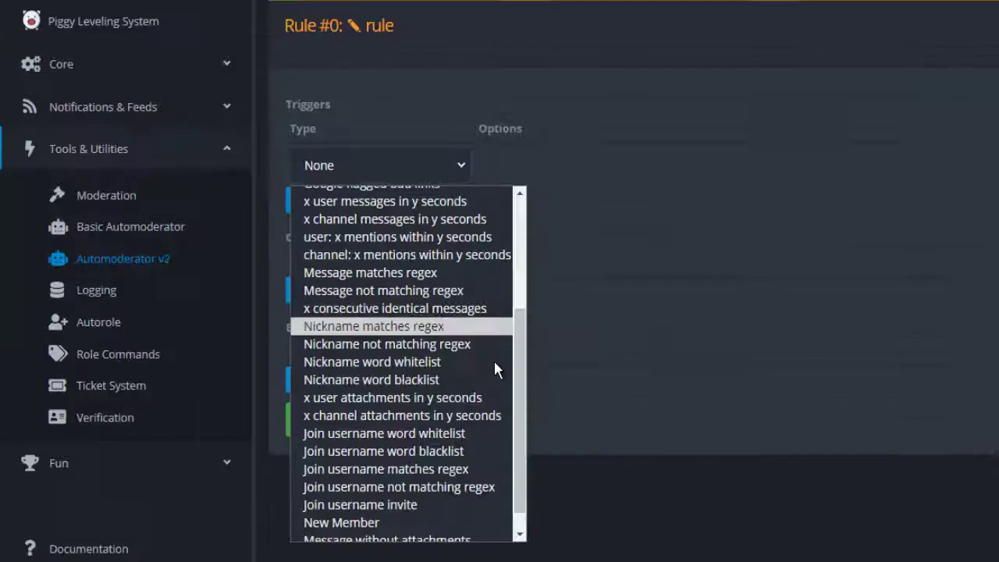
{"action": "scroll", "coordinate": [469, 374], "scroll_direction": "down", "scroll_amount": 1}
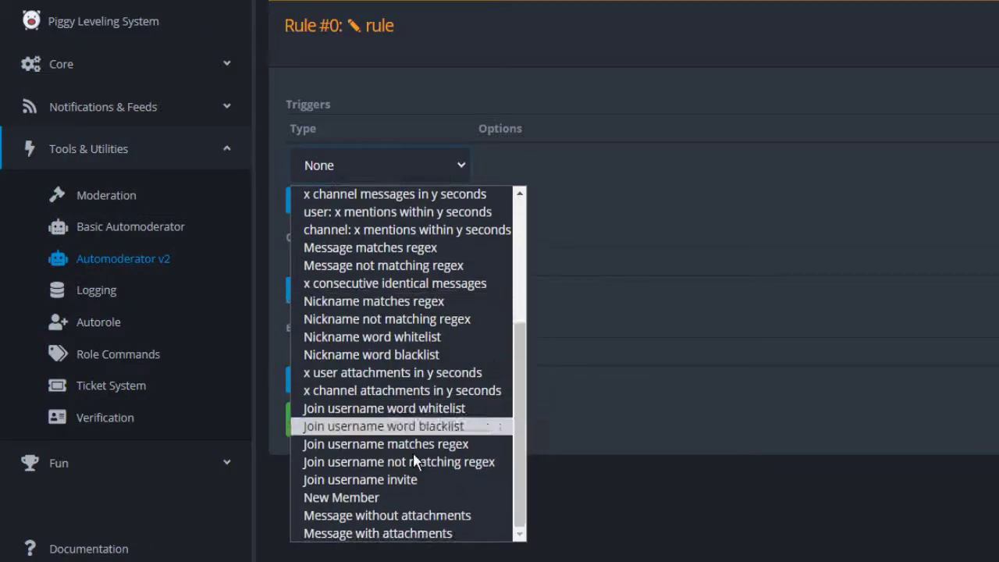
{"action": "left_click", "coordinate": [351, 515]}
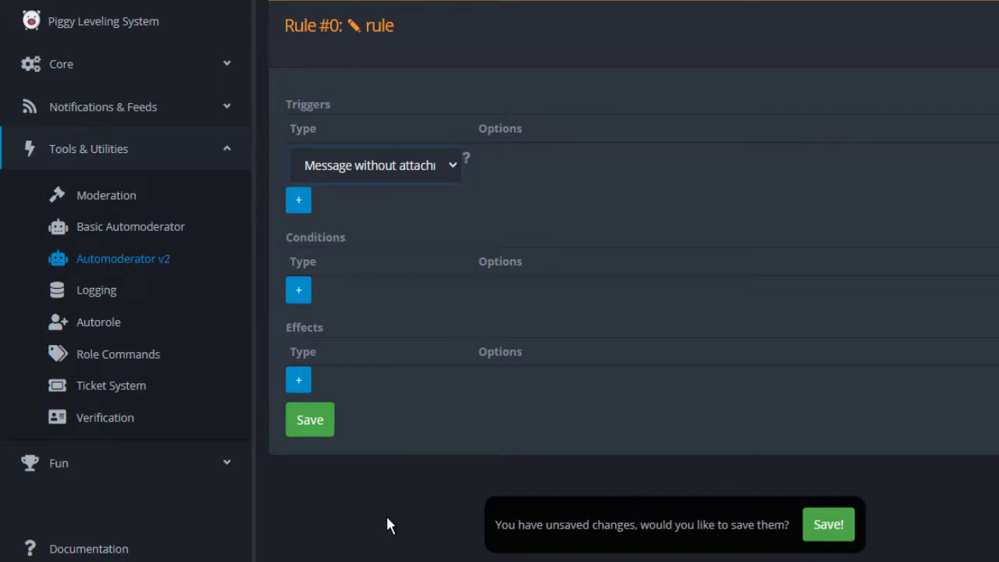
Add an Ignore roles condition to the rule and select the "+" role for it
{"action": "left_click", "coordinate": [309, 290]}
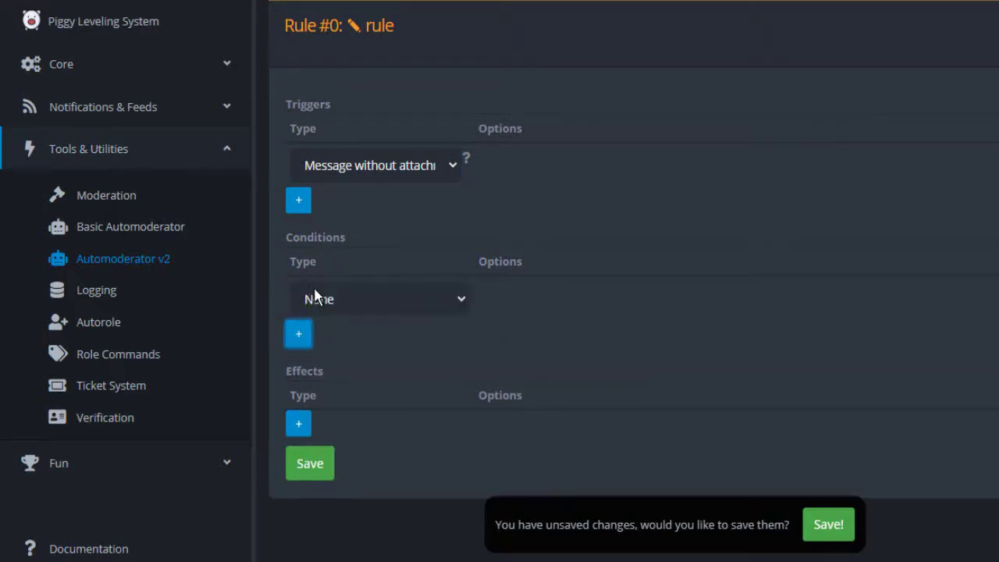
{"action": "left_click", "coordinate": [315, 291]}
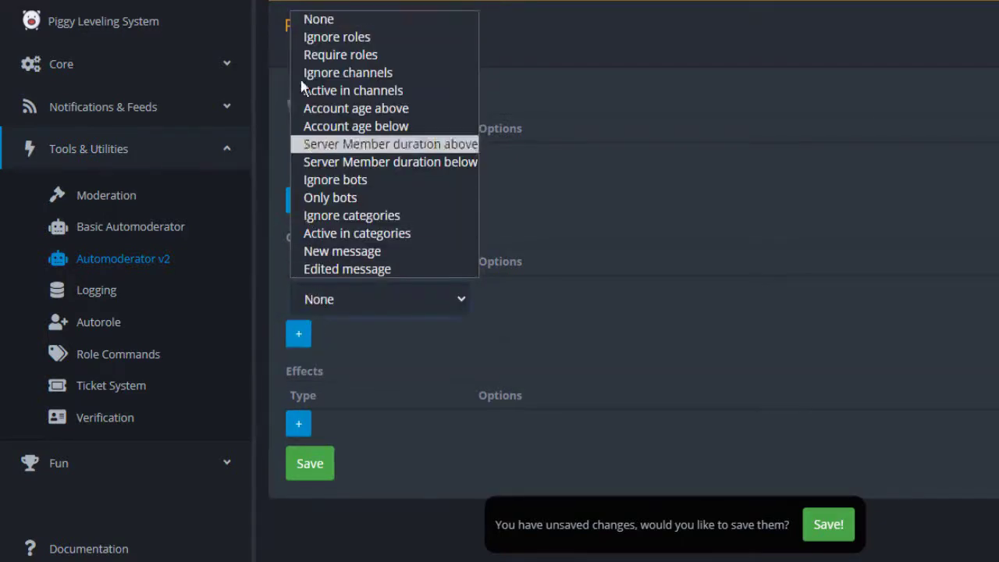
{"action": "left_click", "coordinate": [331, 39]}
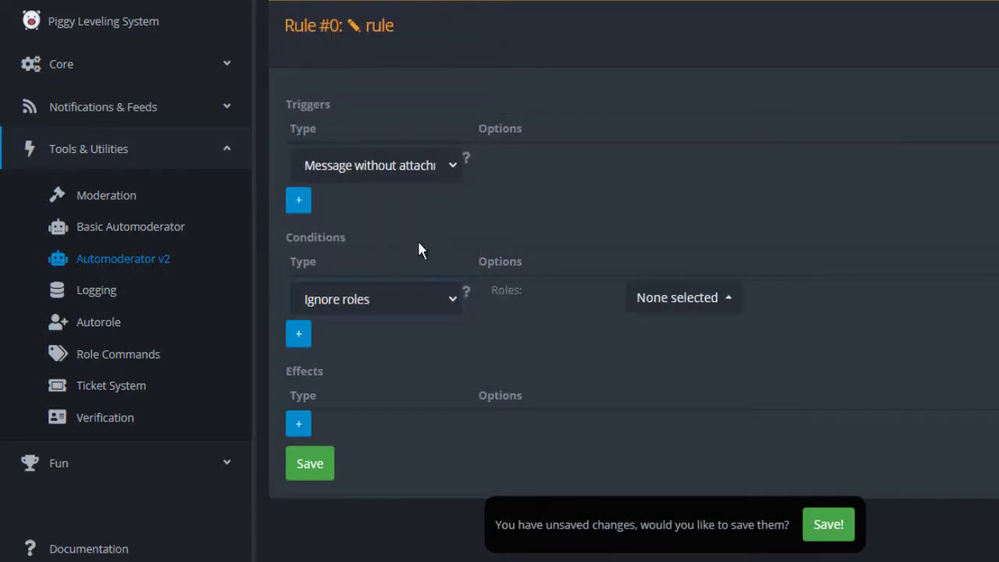
{"action": "left_click", "coordinate": [693, 308]}
{"action": "left_click", "coordinate": [654, 349]}
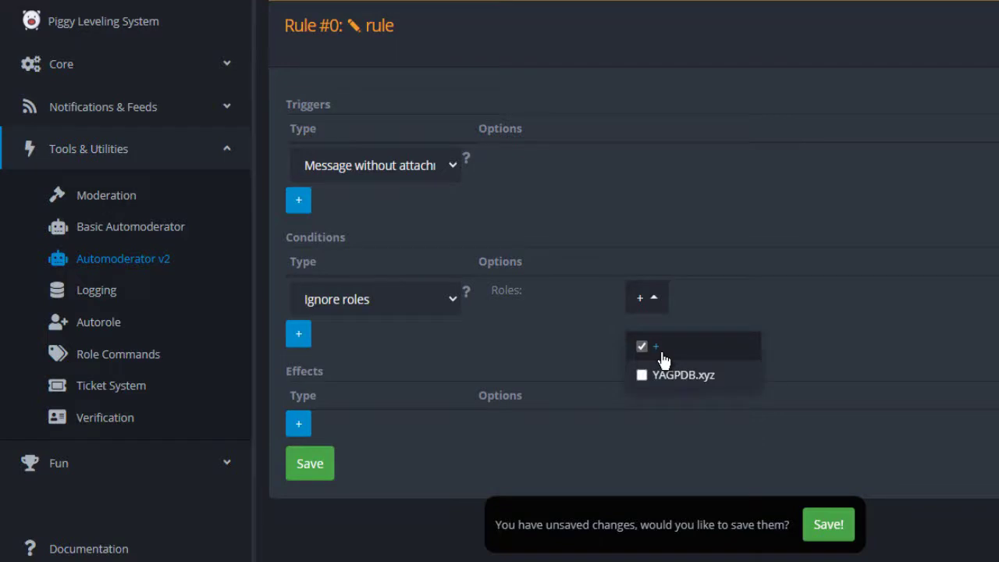
{"action": "left_click", "coordinate": [485, 338]}
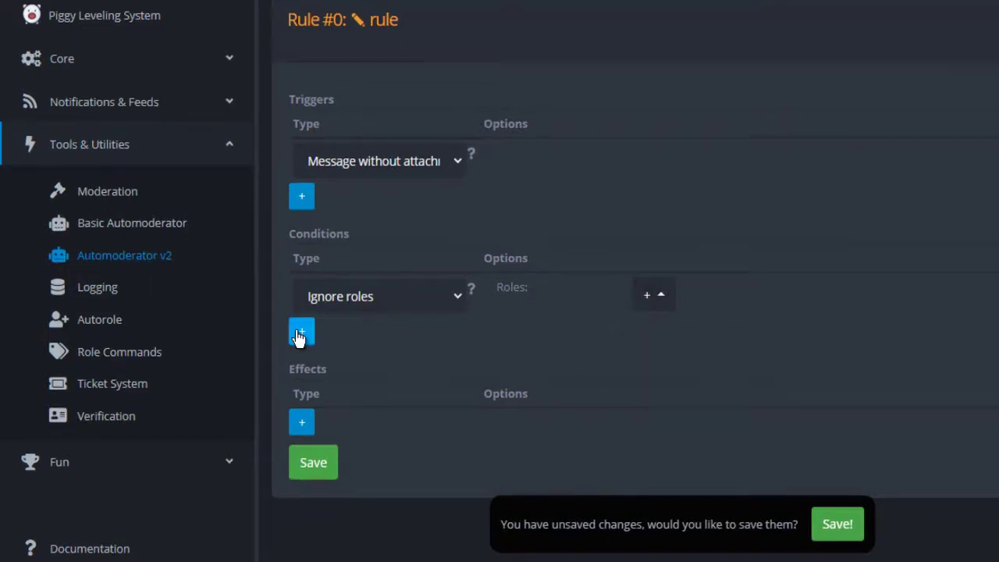
Add an Active in channels condition to the rule and select the #memes-imagen channel
{"action": "left_click", "coordinate": [300, 334]}
{"action": "left_click", "coordinate": [332, 340]}
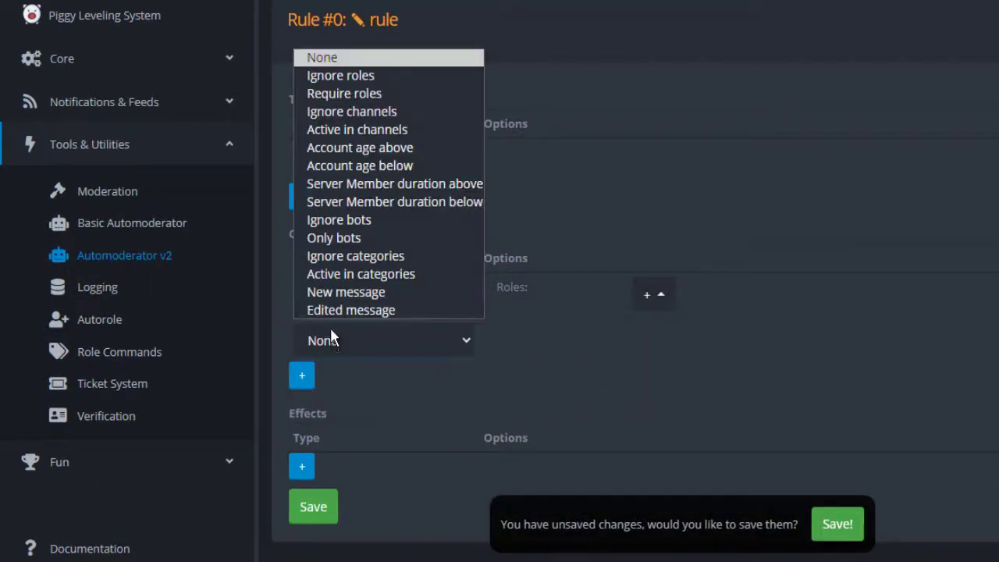
{"action": "left_click", "coordinate": [349, 132]}
{"action": "left_click", "coordinate": [705, 349]}
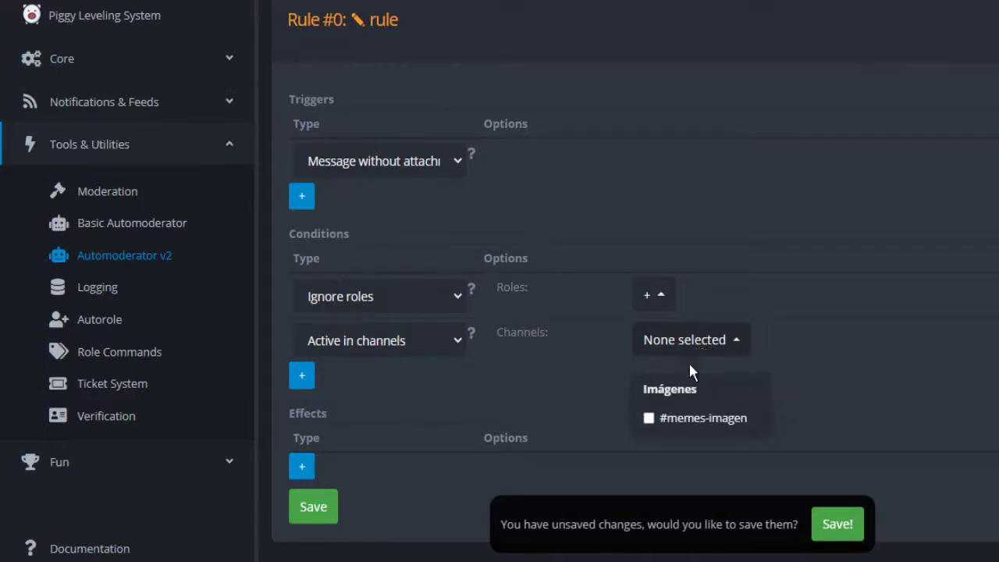
{"action": "left_click", "coordinate": [659, 427]}
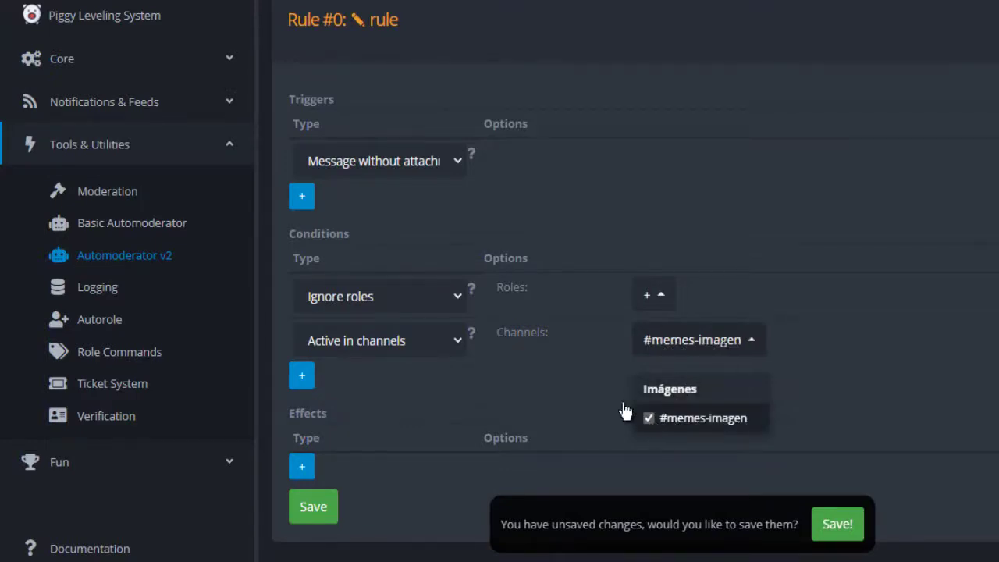
Add a third condition of type New message to the rule
{"action": "left_click", "coordinate": [310, 383]}
{"action": "left_click", "coordinate": [321, 388]}
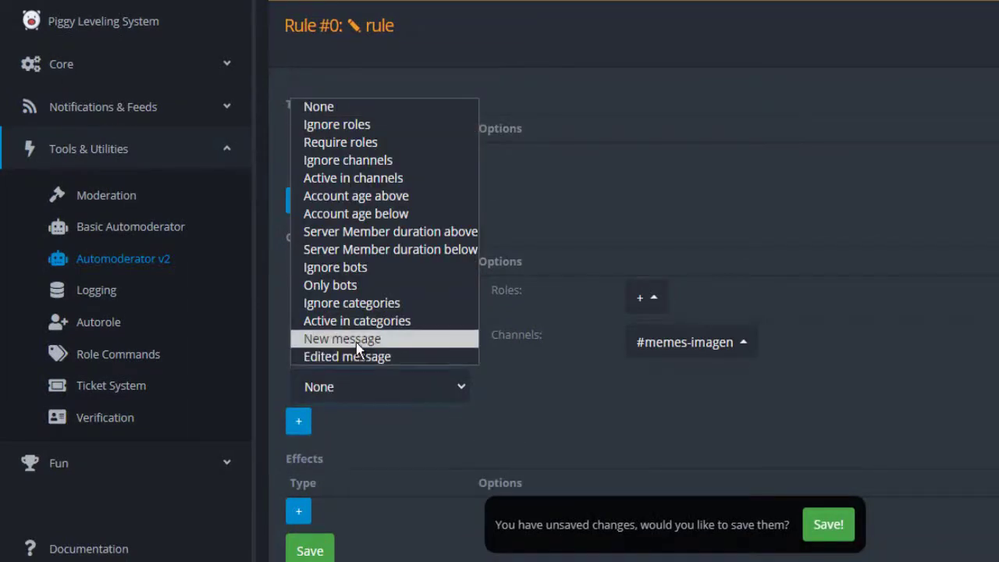
{"action": "left_click", "coordinate": [356, 341]}
Add a Delete Message effect to the rule and save the changes
{"action": "scroll", "coordinate": [351, 355], "scroll_direction": "down", "scroll_amount": 2}
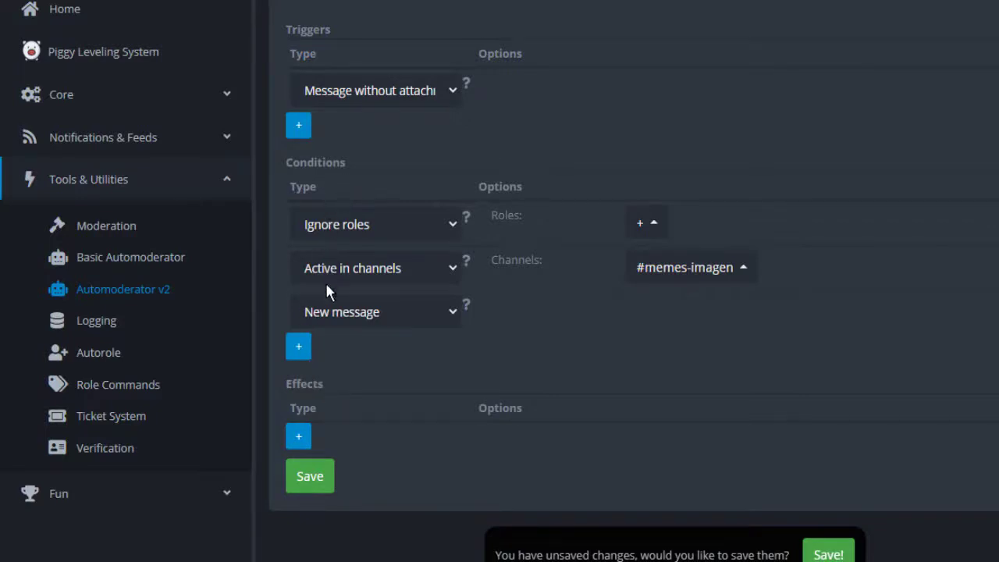
{"action": "left_click", "coordinate": [303, 437]}
{"action": "left_click", "coordinate": [350, 446]}
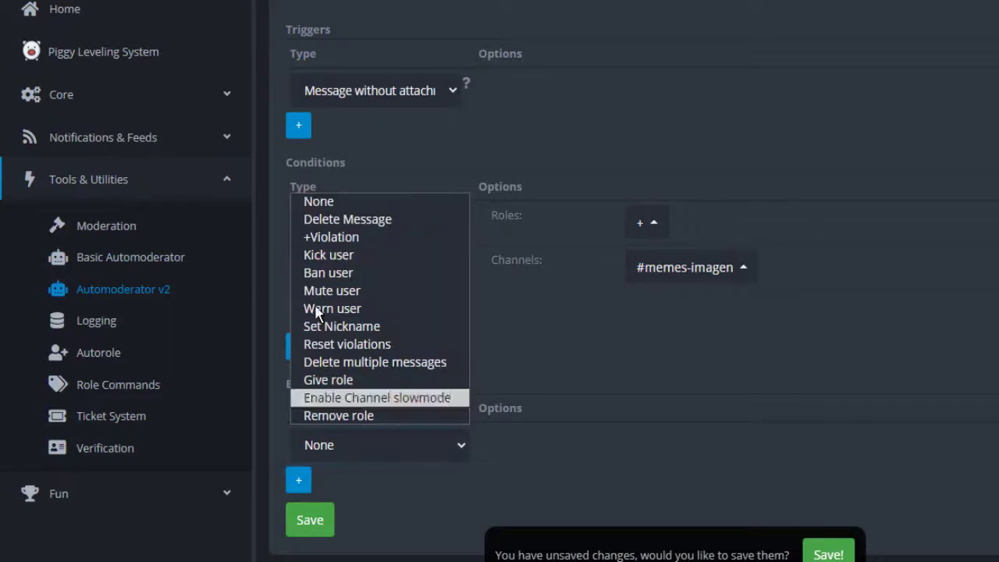
{"action": "left_click", "coordinate": [346, 219]}
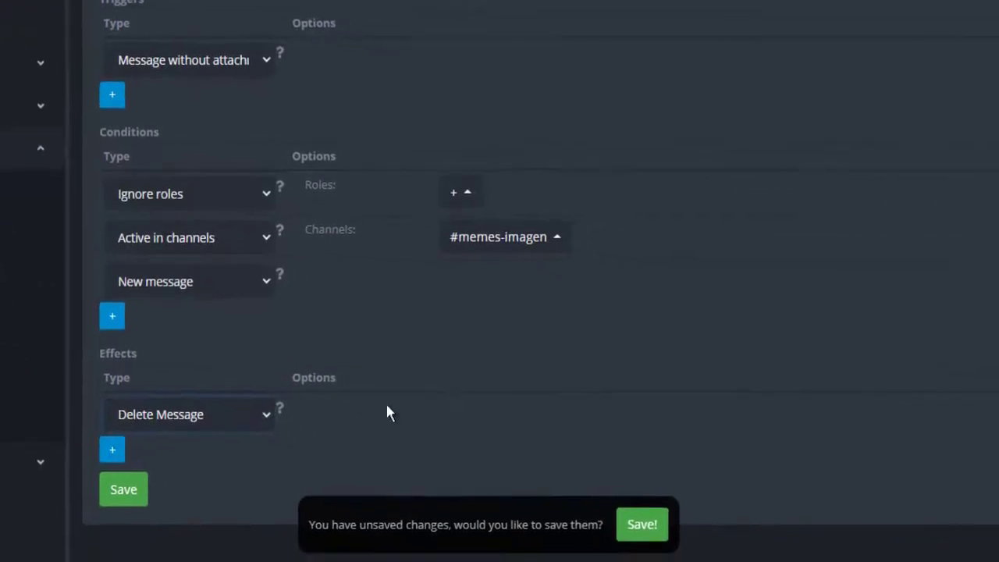
{"action": "left_click", "coordinate": [643, 525]}
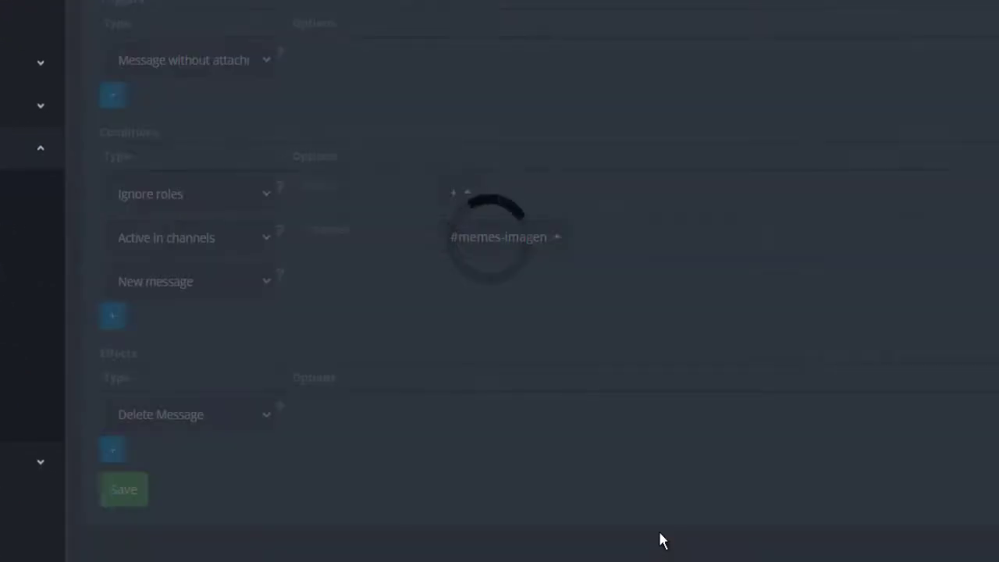